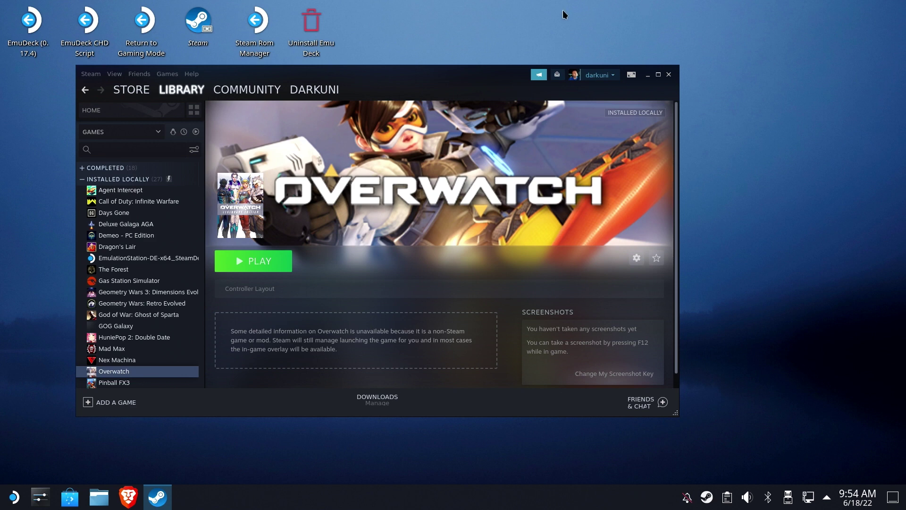
# - Review the compatibility tools offered in Overwatch's properties without changing anything
pyautogui.click(635, 258)
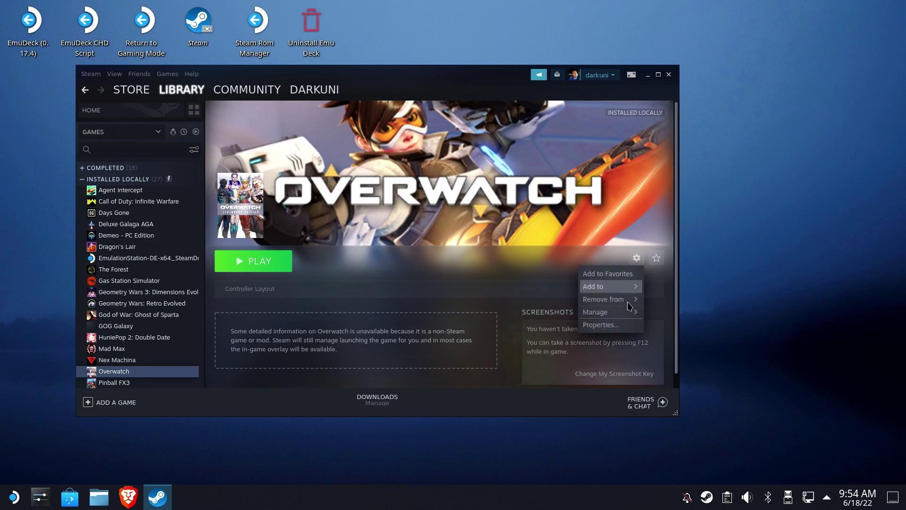
pyautogui.click(606, 330)
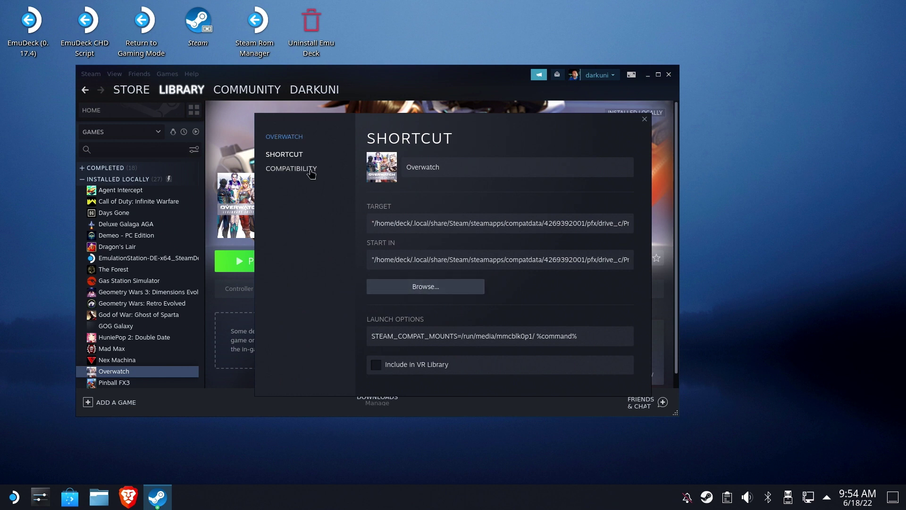
pyautogui.click(311, 170)
pyautogui.click(436, 188)
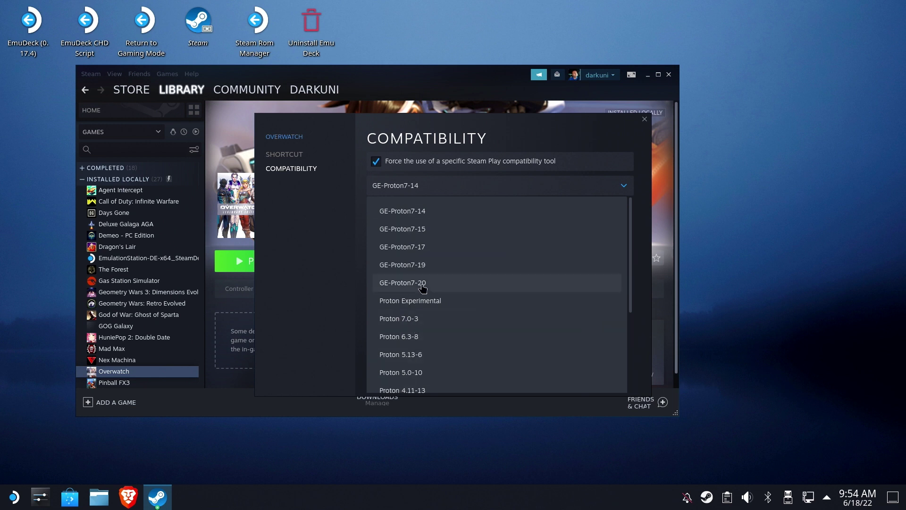
pyautogui.click(647, 122)
pyautogui.click(645, 121)
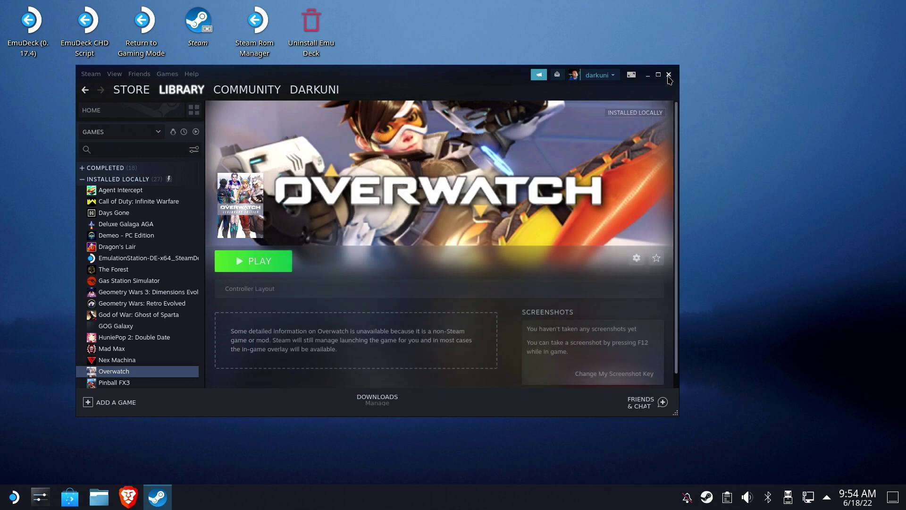
# - Close Steam and search Discover for 'proton'
pyautogui.click(668, 75)
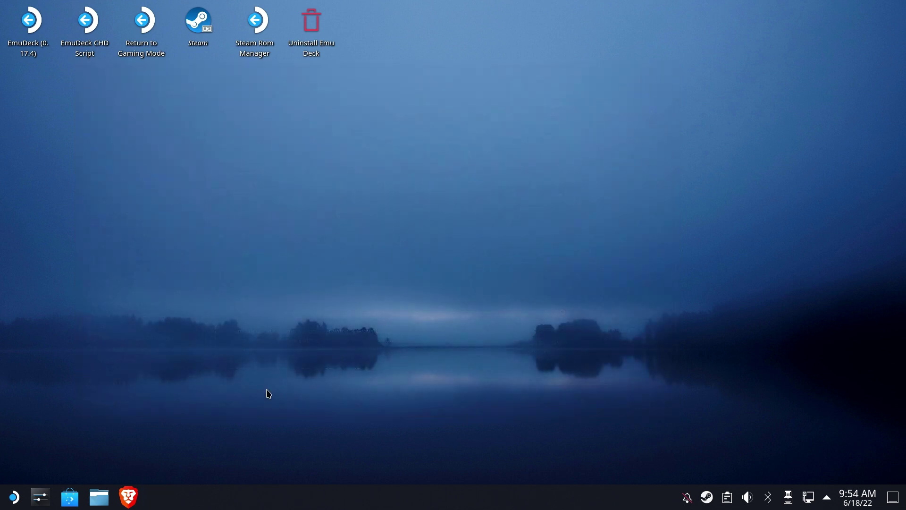
pyautogui.click(70, 497)
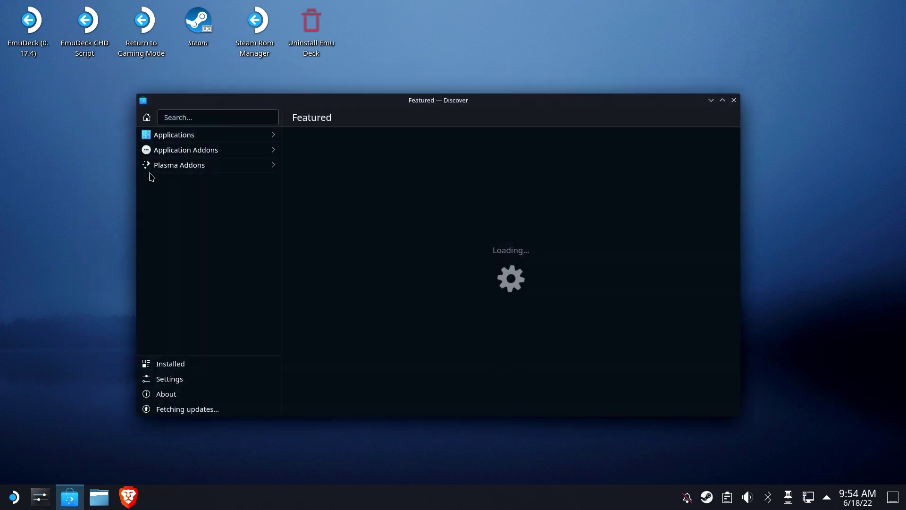
pyautogui.write('proton')
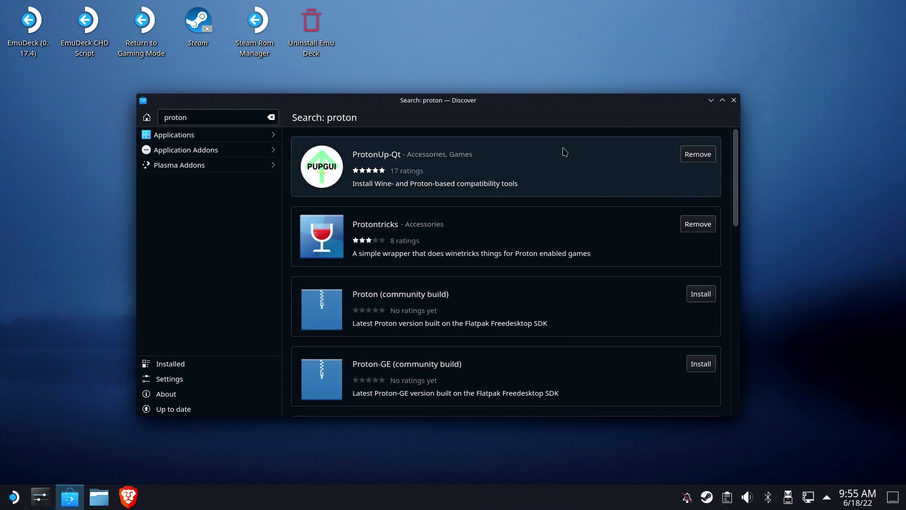
# - Launch ProtonUp-Qt from Utilities and remove the unused GE-Proton7-15
pyautogui.click(710, 100)
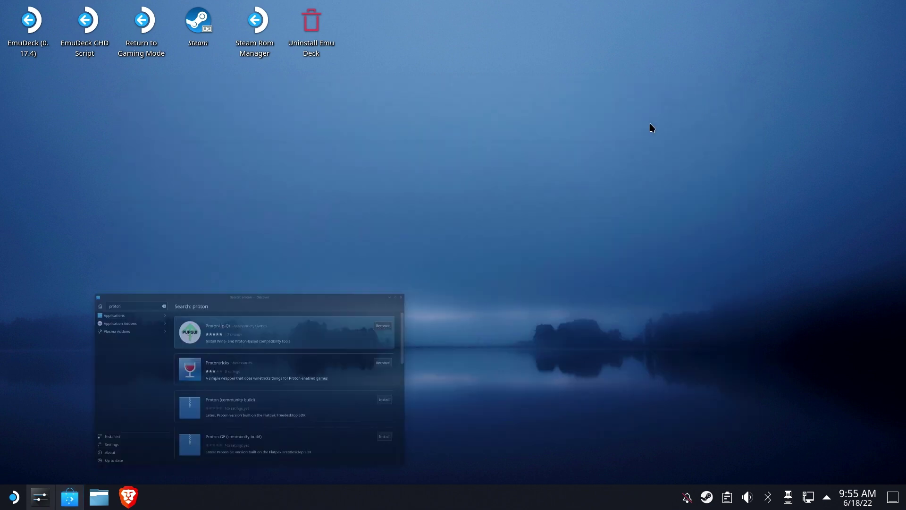
pyautogui.click(15, 497)
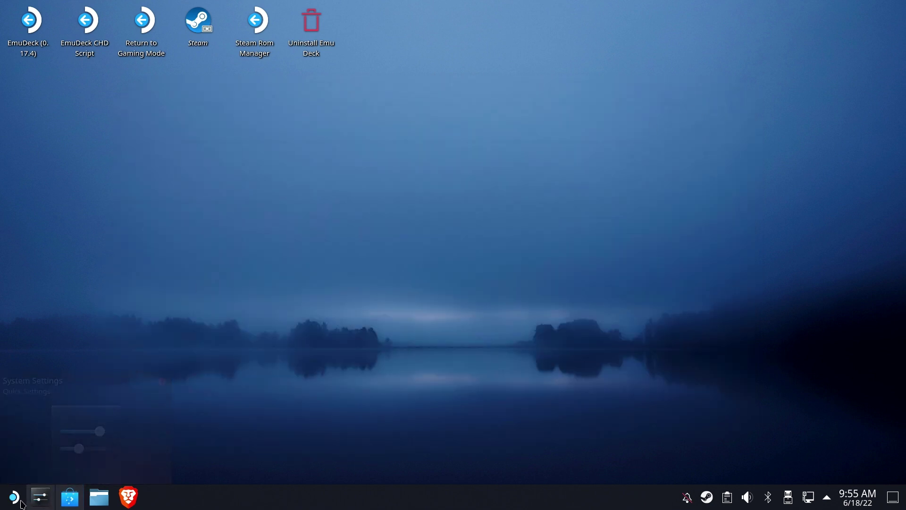
pyautogui.moveTo(17, 426)
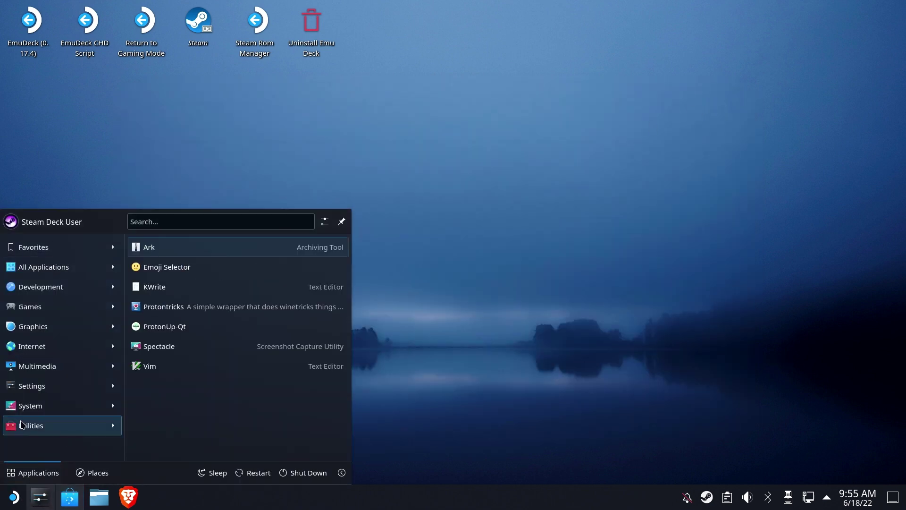
pyautogui.click(197, 326)
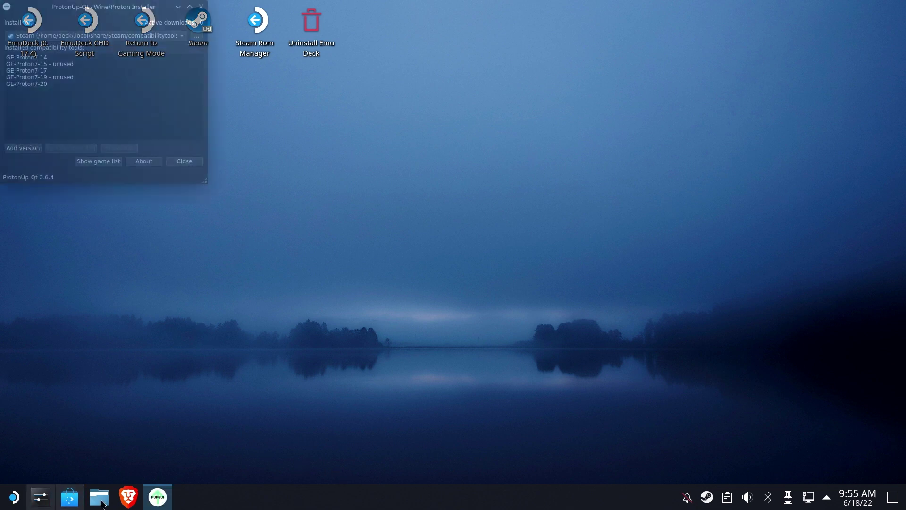
pyautogui.moveTo(114, 7); pyautogui.dragTo(456, 128)
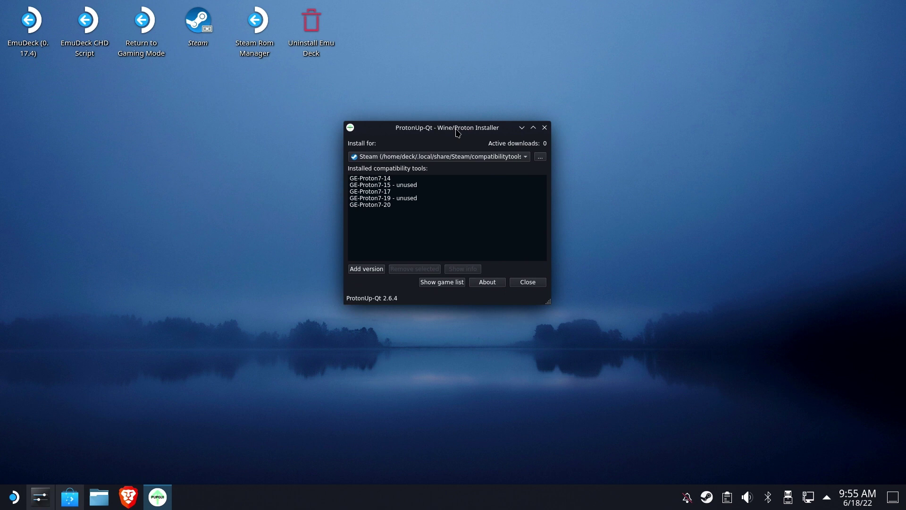
pyautogui.click(387, 187)
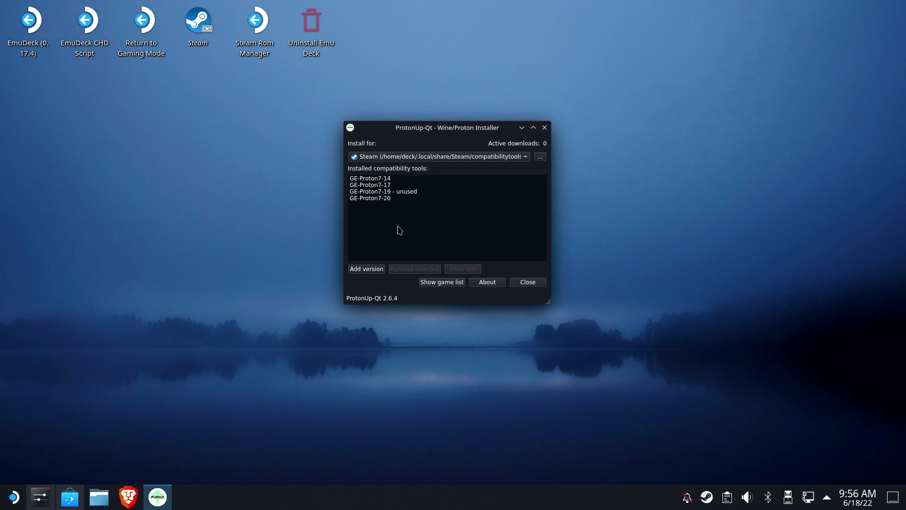
# - Start adding a Proton-GE version and choose GE-Proton7-10
pyautogui.click(377, 270)
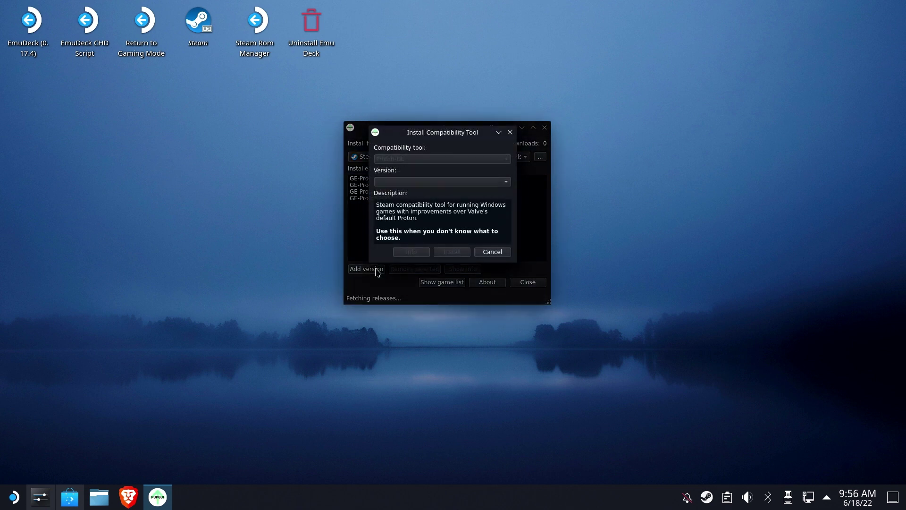
pyautogui.click(476, 188)
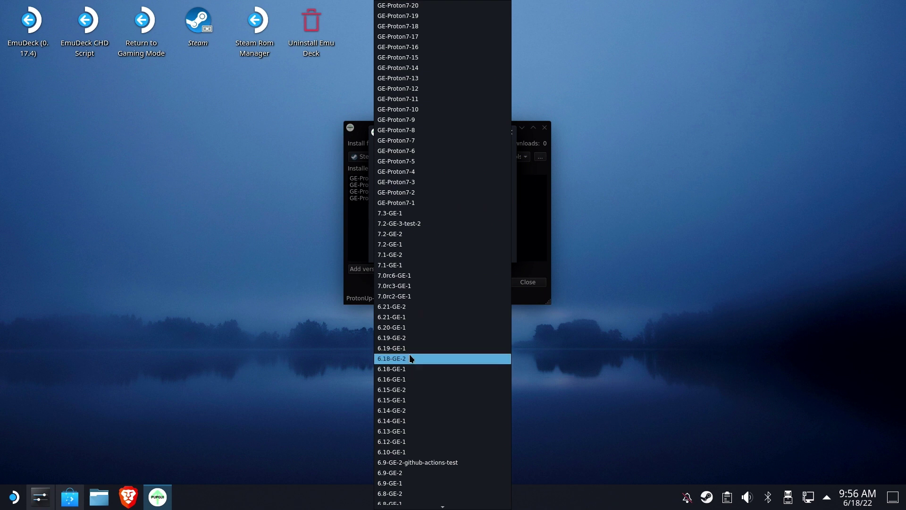
pyautogui.scroll(-17, 446, 52)
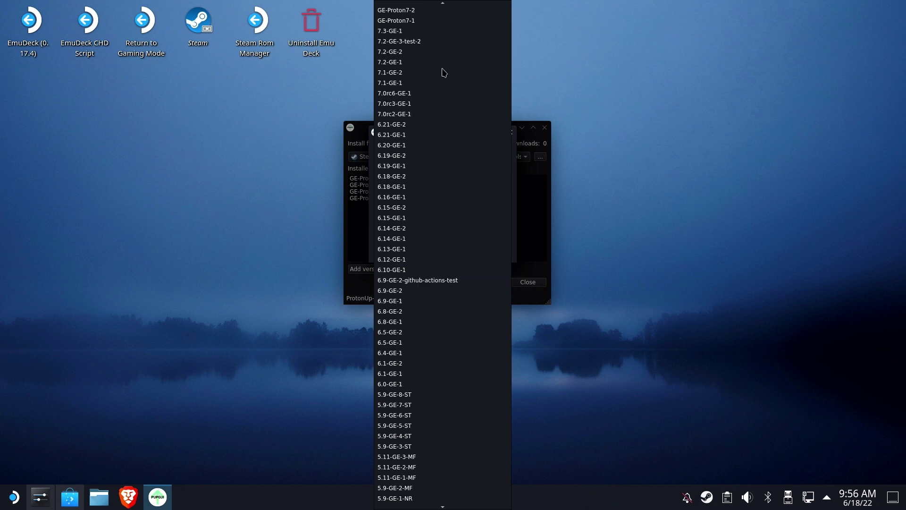
pyautogui.scroll(17, 443, 74)
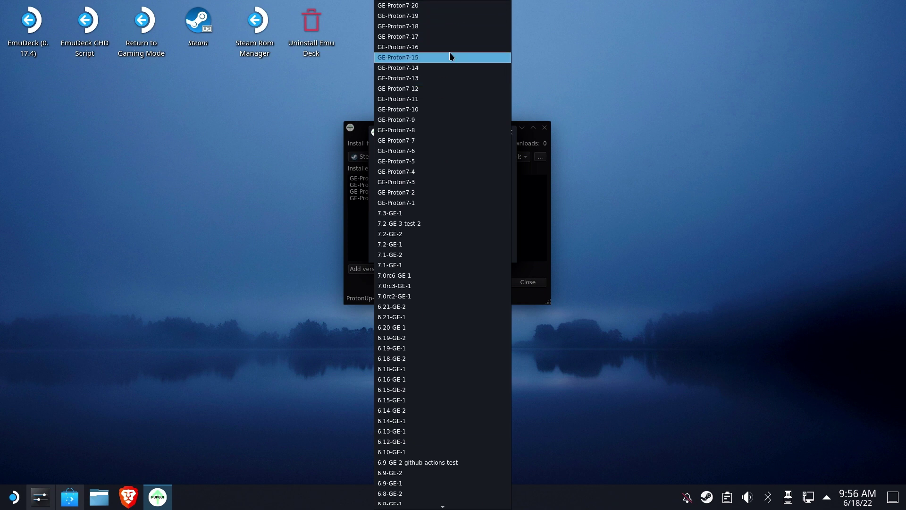
pyautogui.click(447, 110)
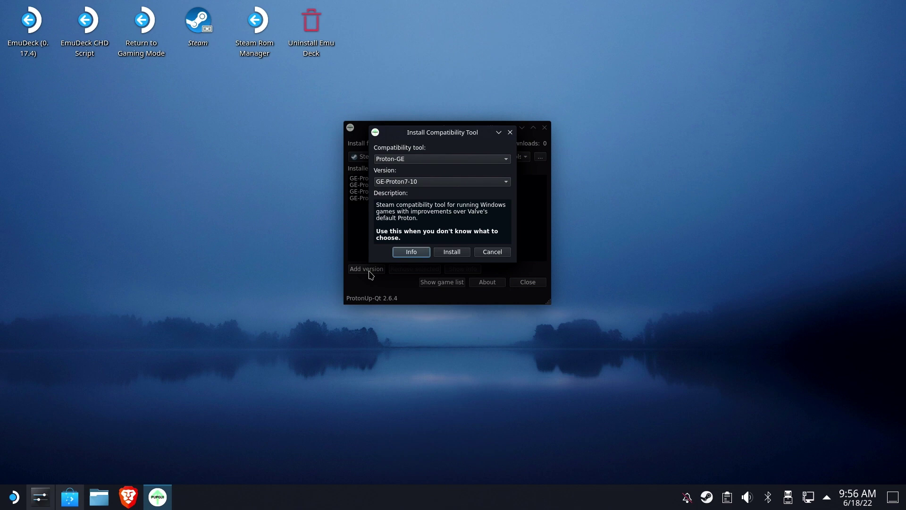
# - Read the GE-Proton7-10 release notes in Brave
pyautogui.click(413, 254)
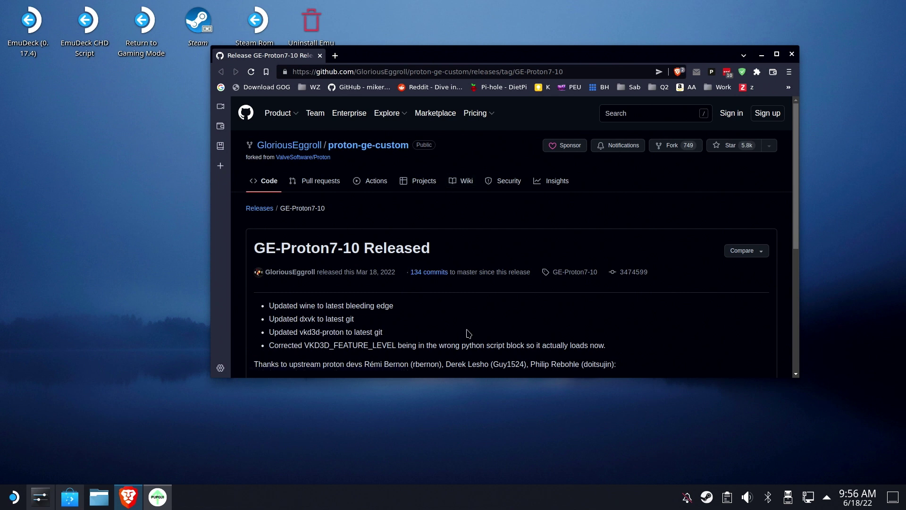
pyautogui.scroll(-2, 469, 334)
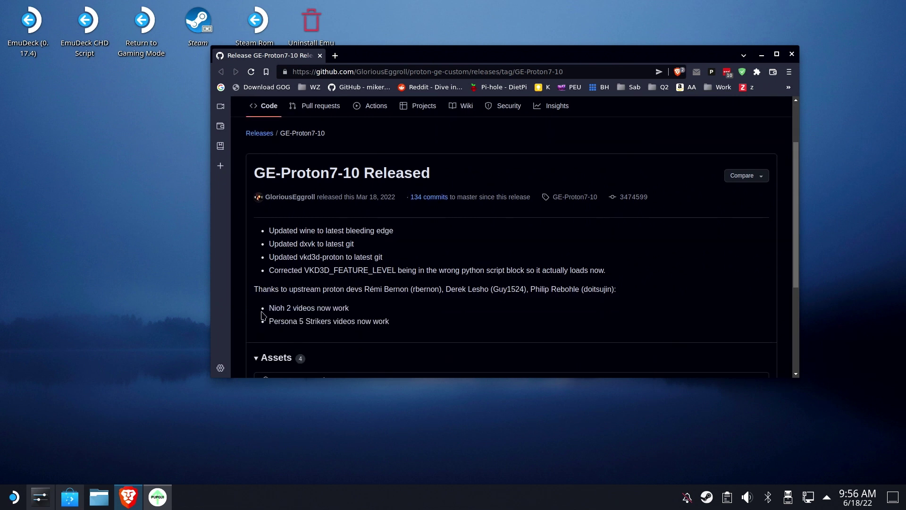
pyautogui.scroll(-3, 428, 285)
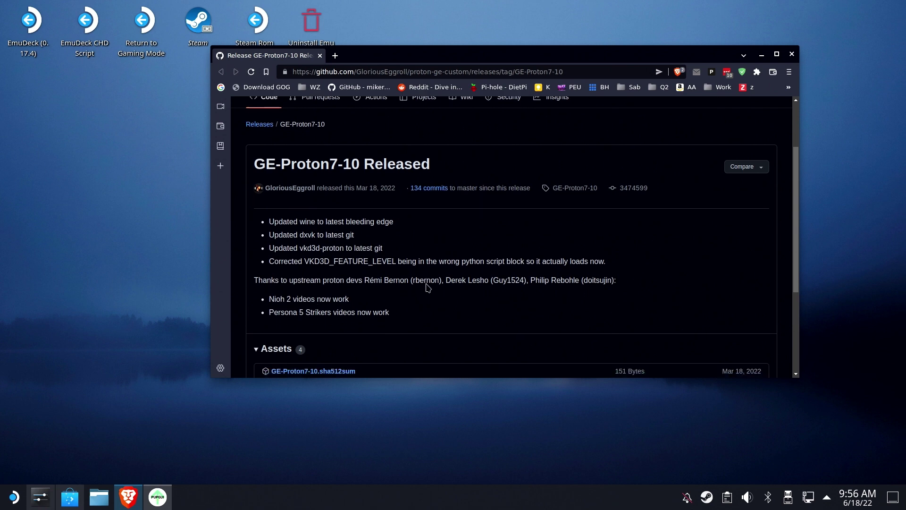
pyautogui.scroll(4, 732, 111)
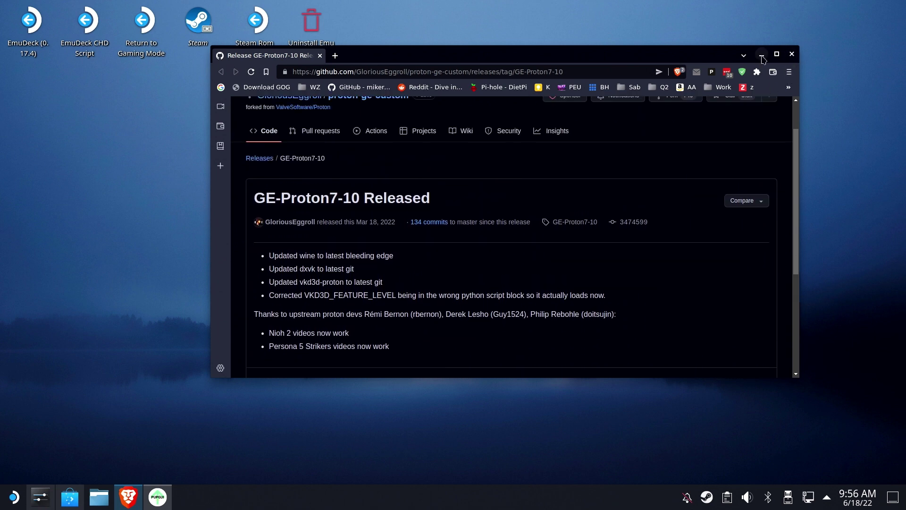
# - Back in the install dialog, switch the version to GE-Proton7-20
pyautogui.click(762, 58)
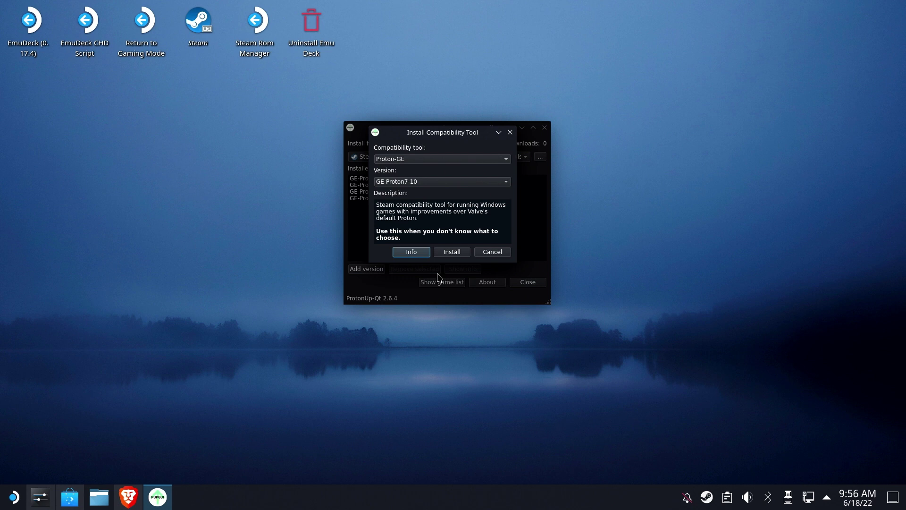
pyautogui.click(497, 180)
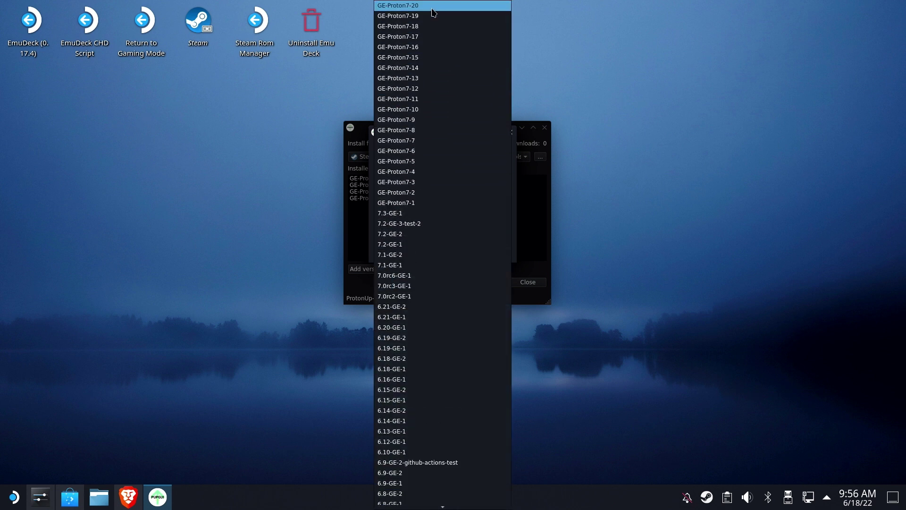
pyautogui.click(437, 6)
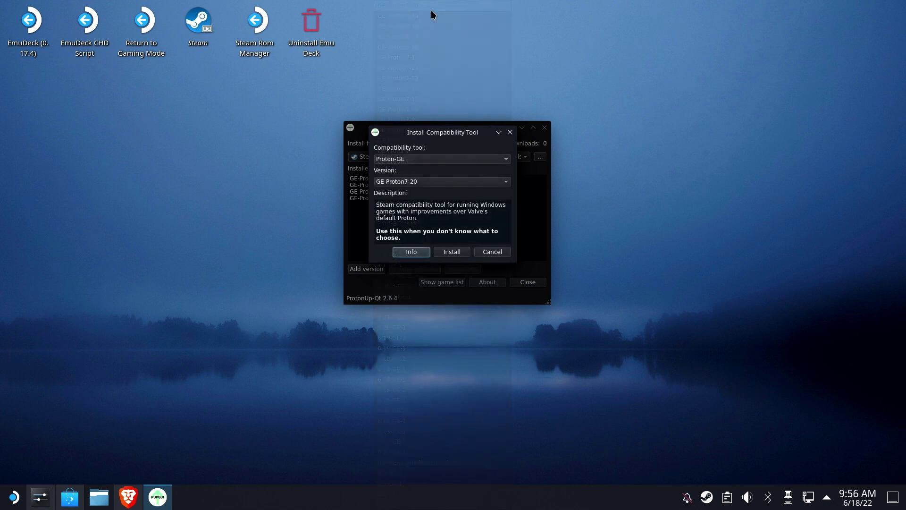
# - Open the GE-Proton7-20 GitHub release page and look over its hotfix notes and assets
pyautogui.click(417, 255)
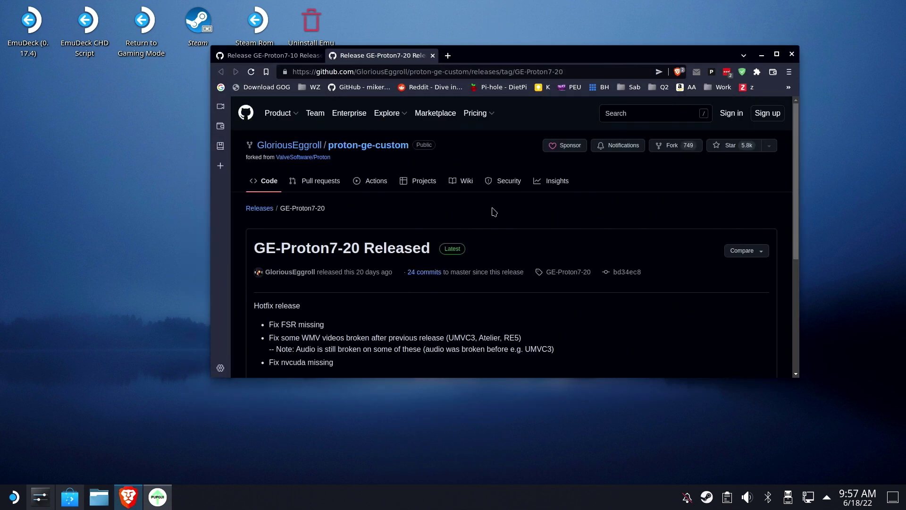
pyautogui.scroll(-3, 425, 349)
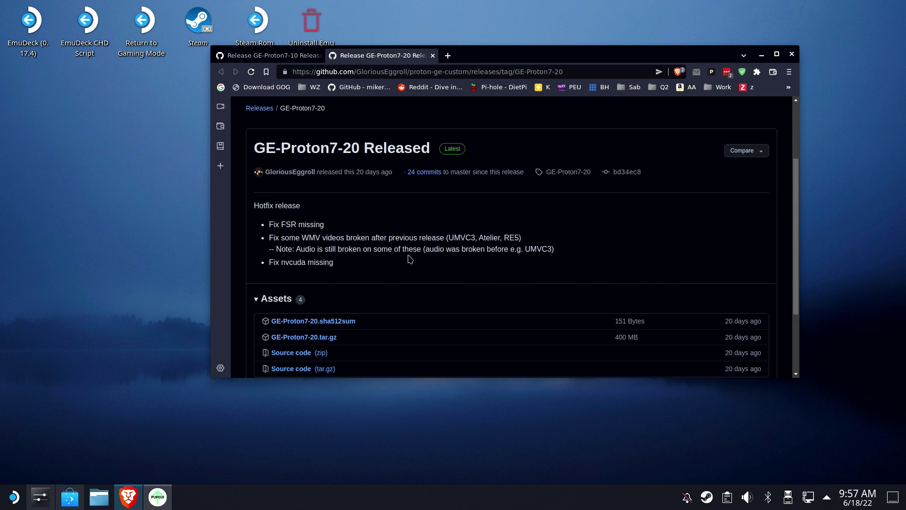
pyautogui.scroll(-2, 409, 259)
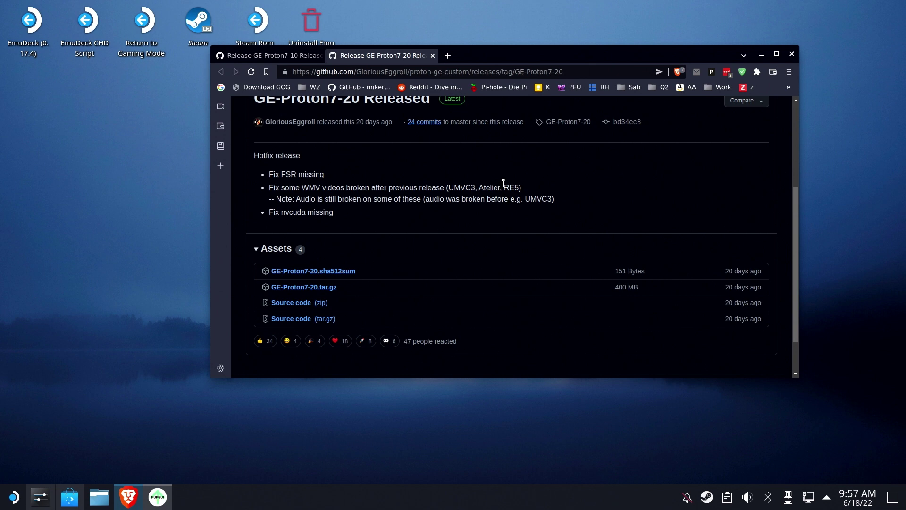
pyautogui.scroll(-2, 503, 184)
pyautogui.scroll(4, 503, 188)
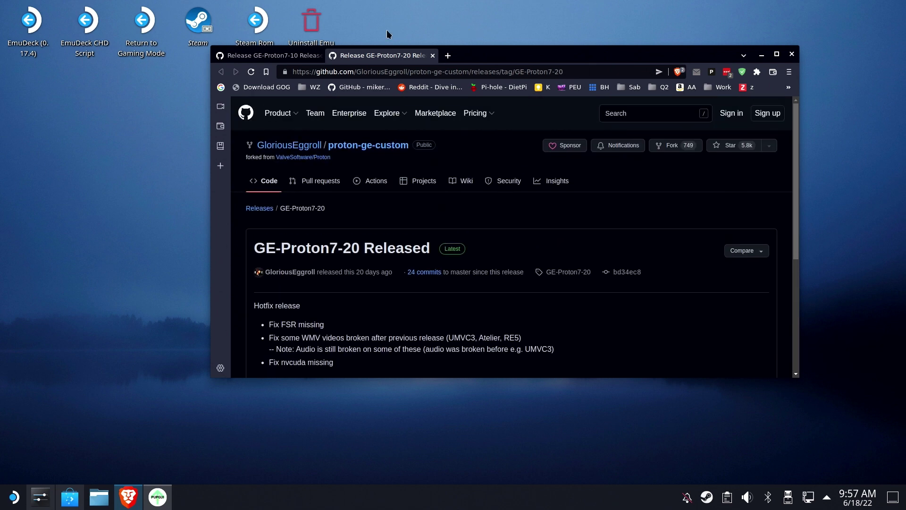
# - Cancel the install dialog without adding any version
pyautogui.click(762, 55)
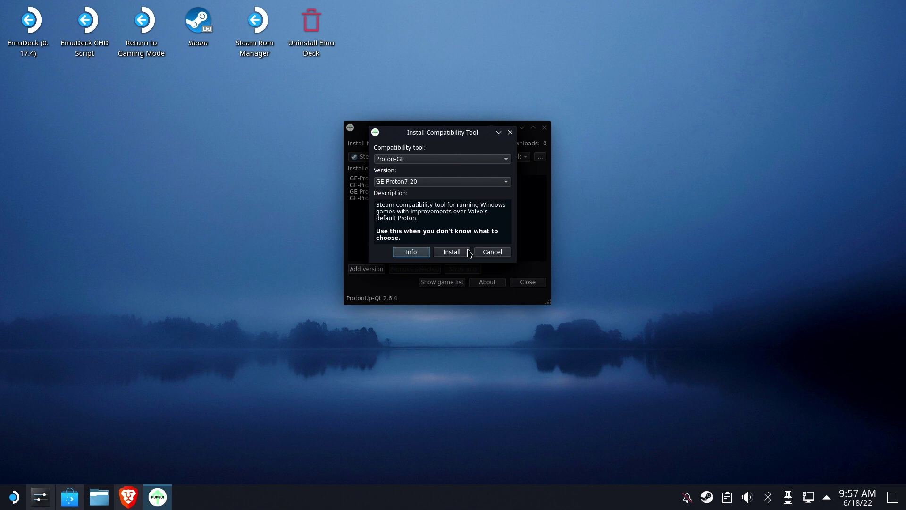
pyautogui.click(472, 183)
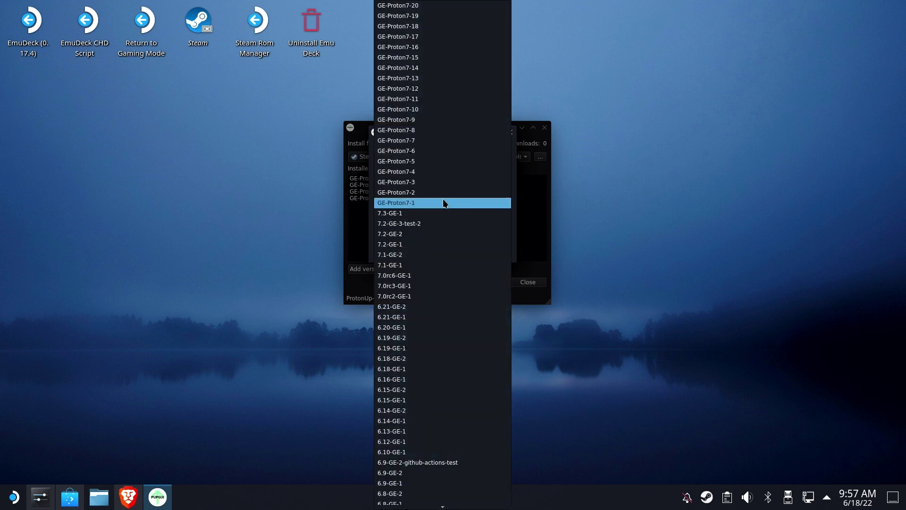
pyautogui.click(533, 282)
pyautogui.click(495, 256)
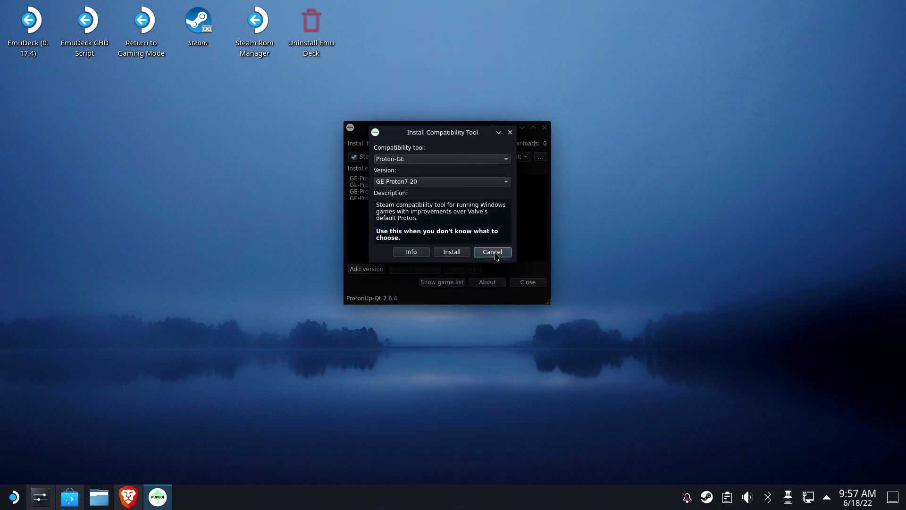
# - Select GE-Proton7-19 and open the Steam library to the Overwatch page
pyautogui.click(390, 192)
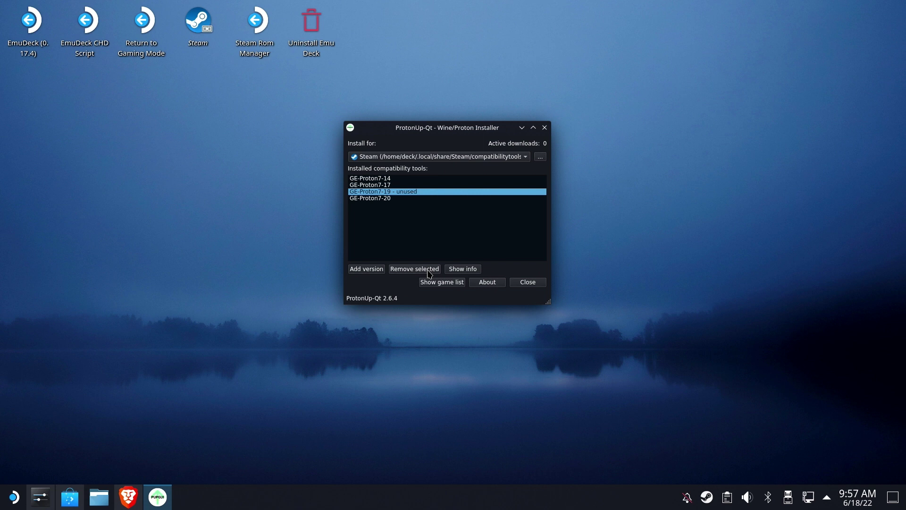
pyautogui.rightClick(711, 500)
pyautogui.click(712, 401)
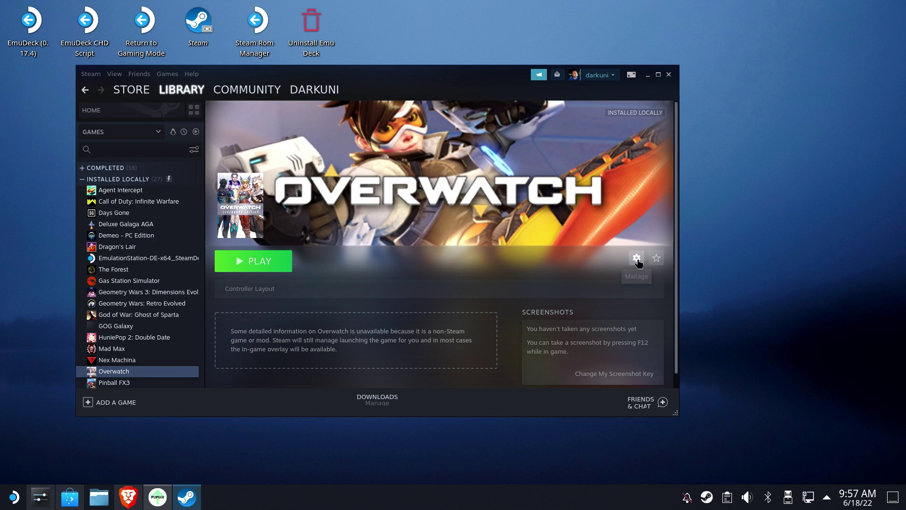
pyautogui.click(636, 258)
pyautogui.click(605, 328)
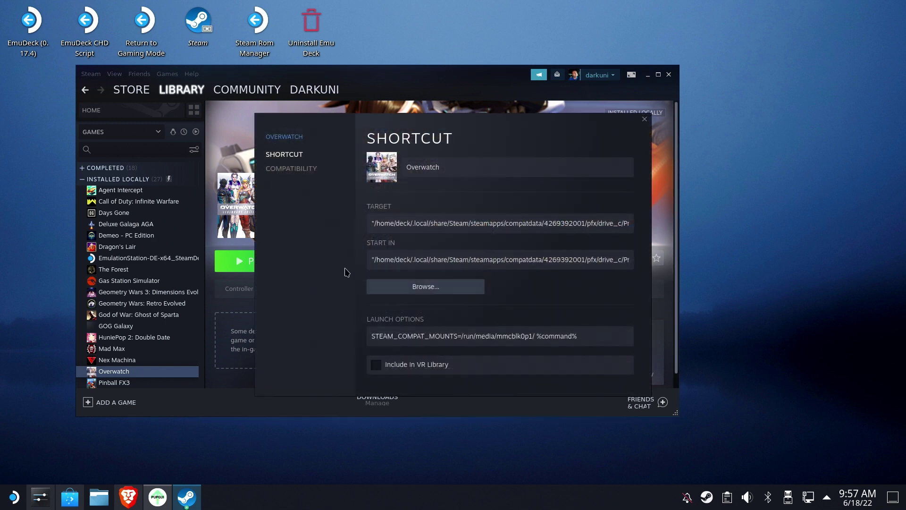
pyautogui.click(315, 168)
pyautogui.click(457, 191)
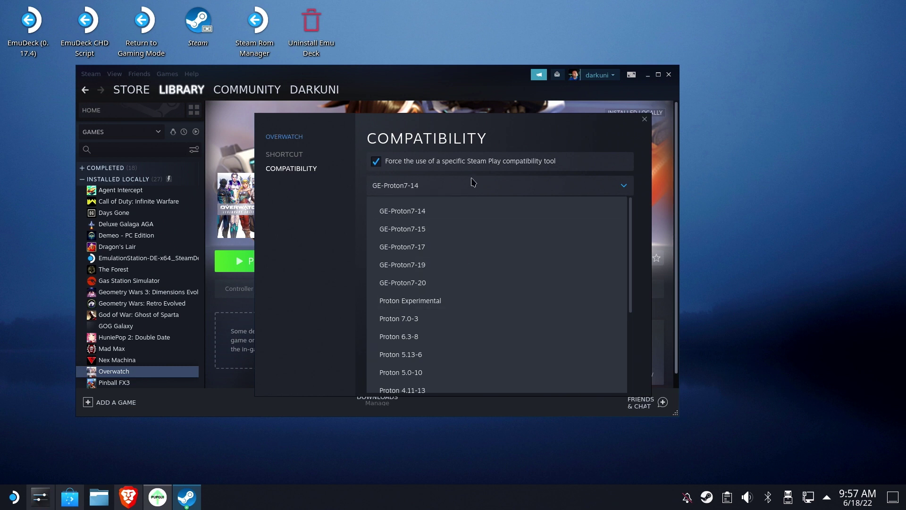
pyautogui.click(646, 118)
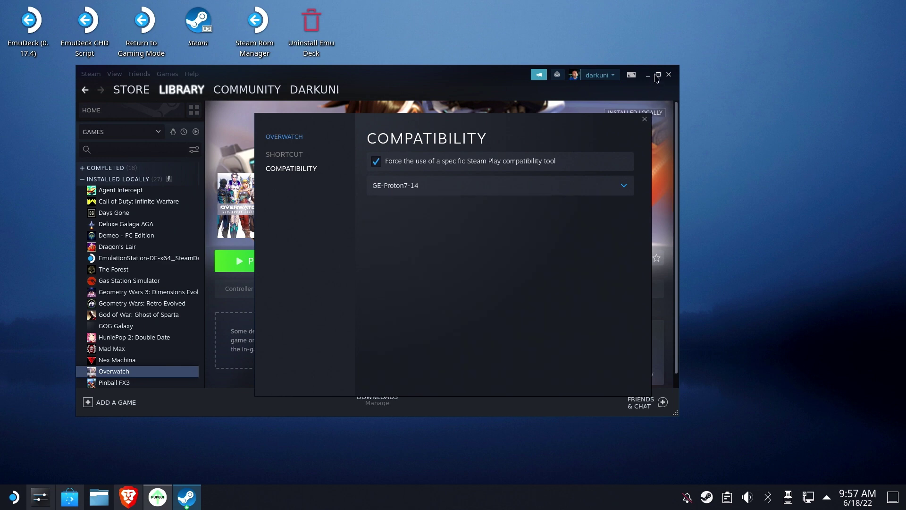
pyautogui.click(645, 119)
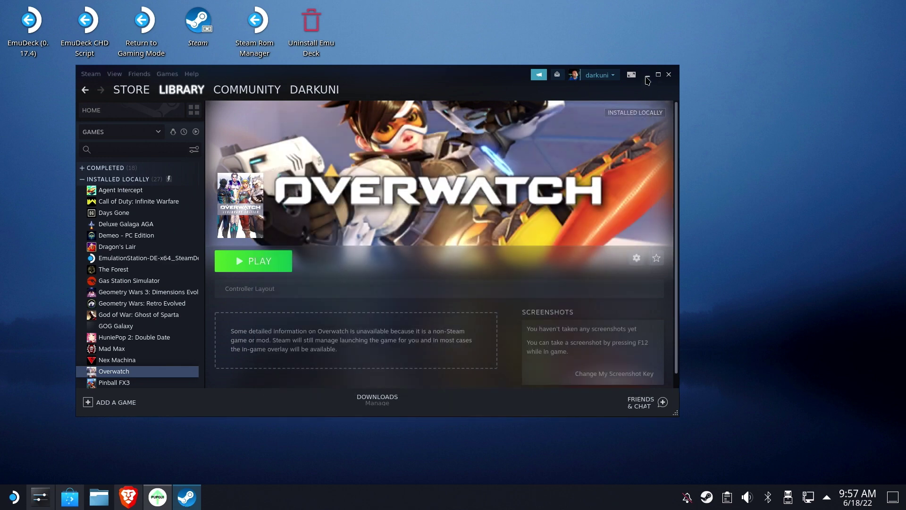
# - Close ProtonUp-Qt and exit Steam completely from its tray icon
pyautogui.click(647, 75)
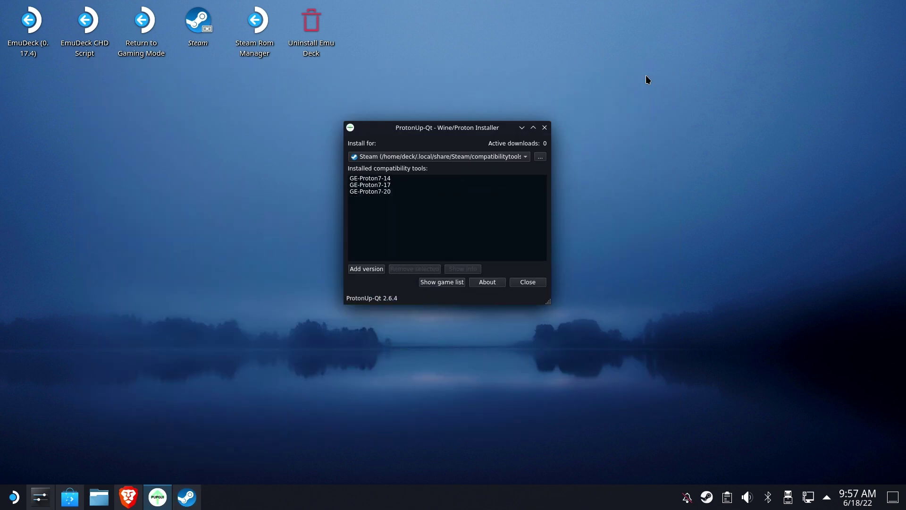
pyautogui.click(545, 282)
pyautogui.rightClick(706, 497)
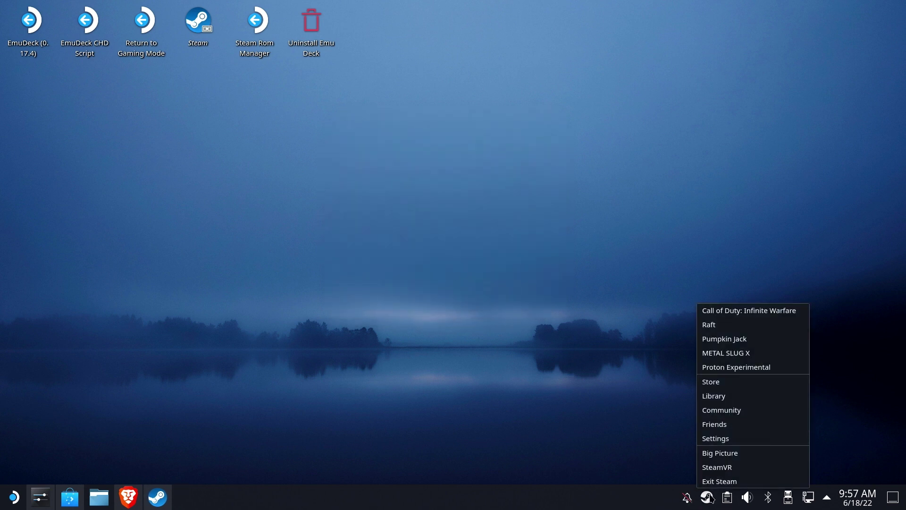
pyautogui.click(719, 480)
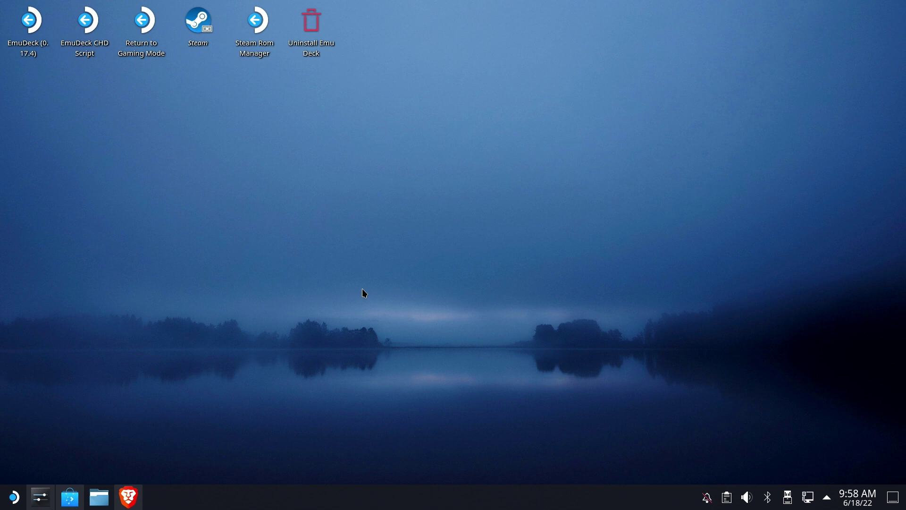
# - Relaunch Steam and open the Overwatch page in the library
pyautogui.doubleClick(212, 30)
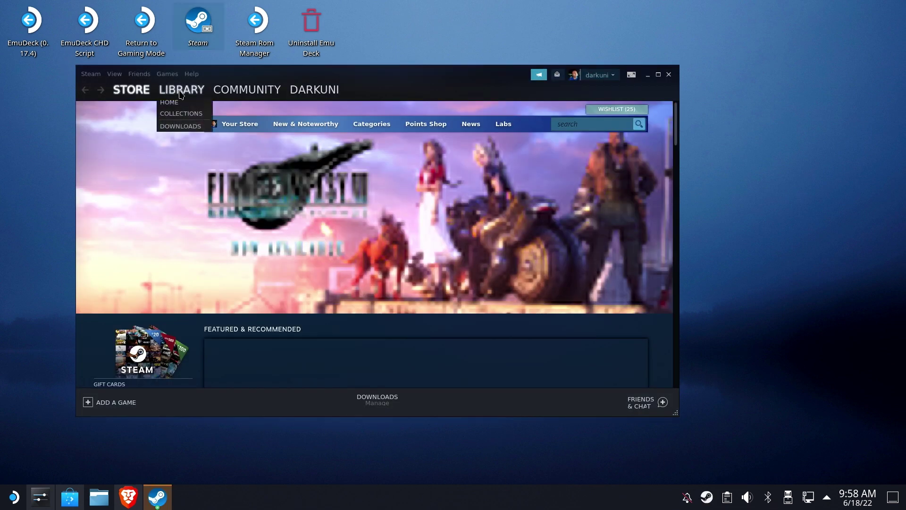
pyautogui.click(181, 94)
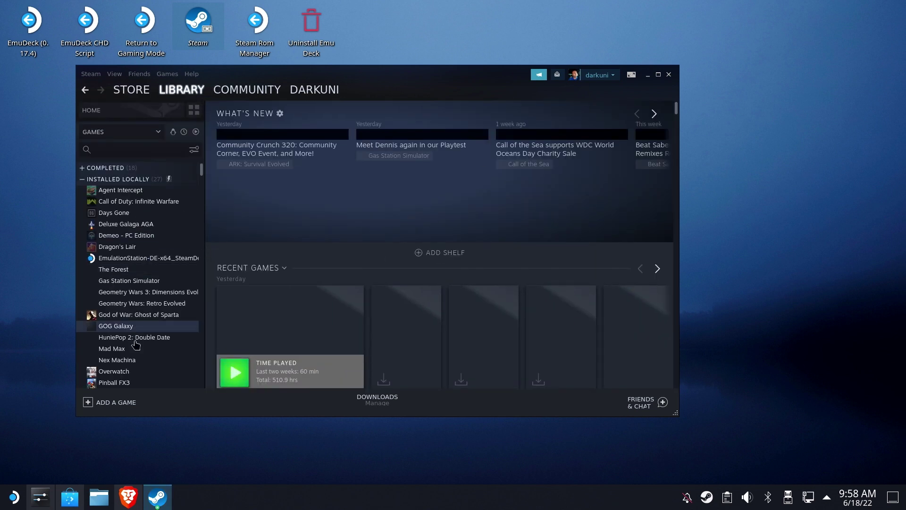
pyautogui.click(113, 371)
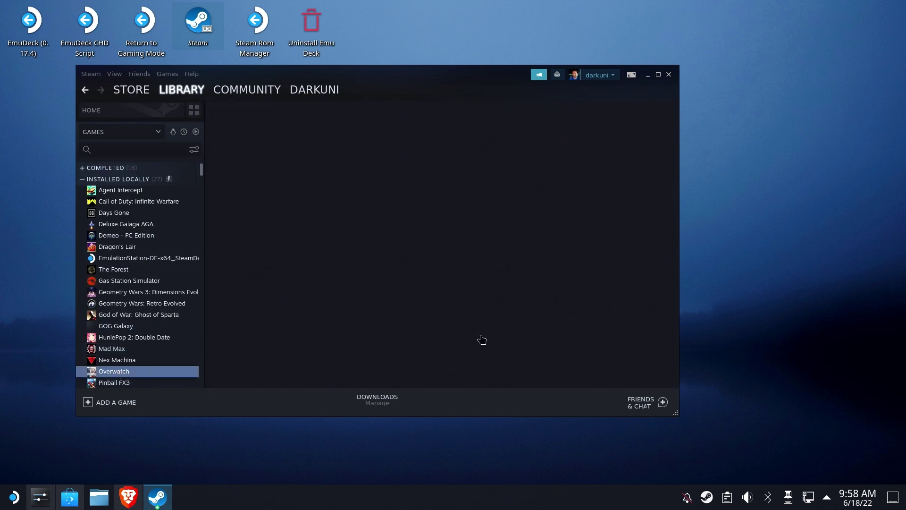
# - Confirm Overwatch's compatibility list no longer offers GE-Proton7-19, keep GE-Proton7-14, and close Steam
pyautogui.click(634, 259)
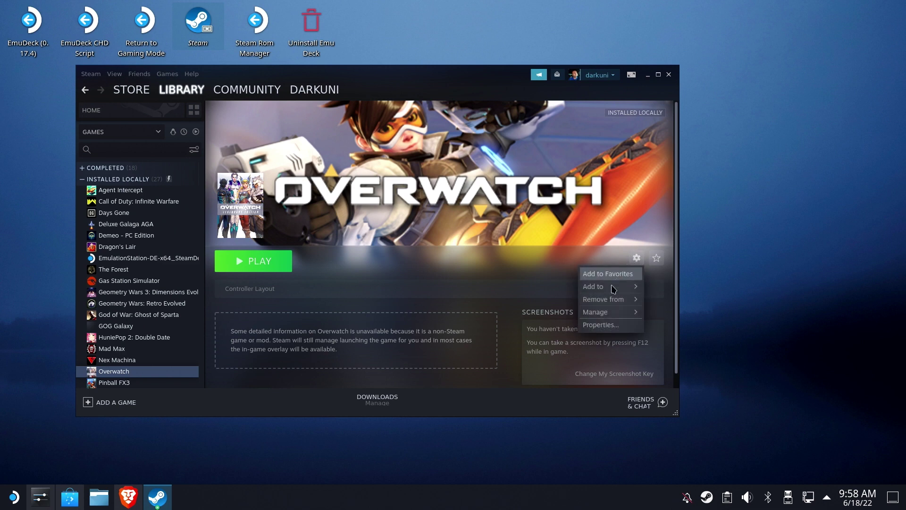
pyautogui.click(608, 327)
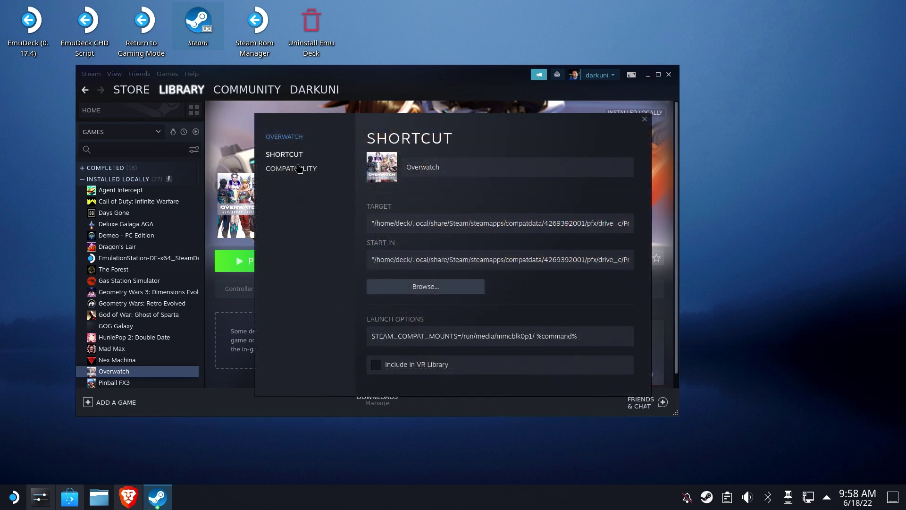
pyautogui.click(299, 168)
pyautogui.click(443, 187)
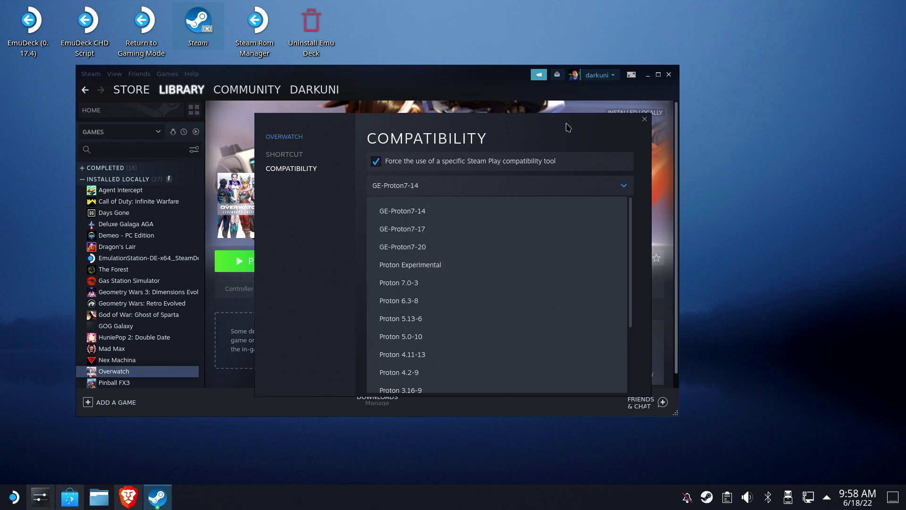
pyautogui.click(646, 120)
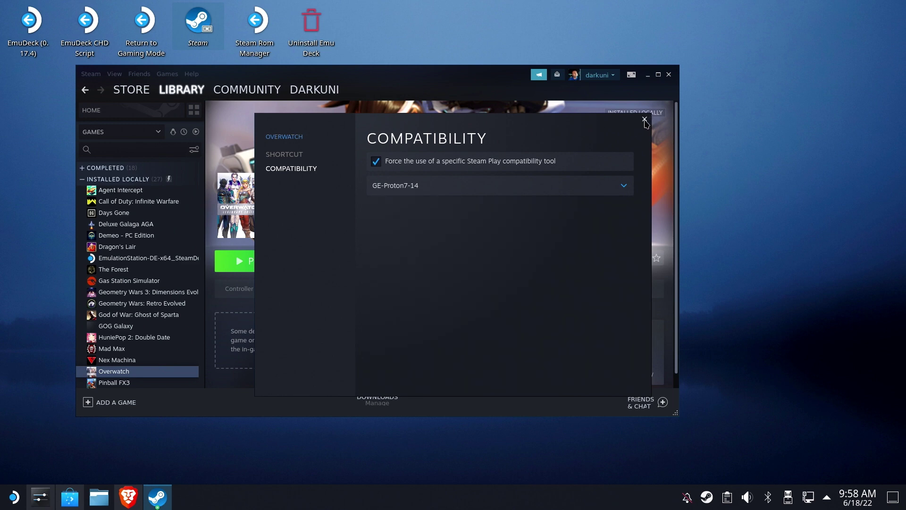
pyautogui.click(645, 119)
pyautogui.click(668, 75)
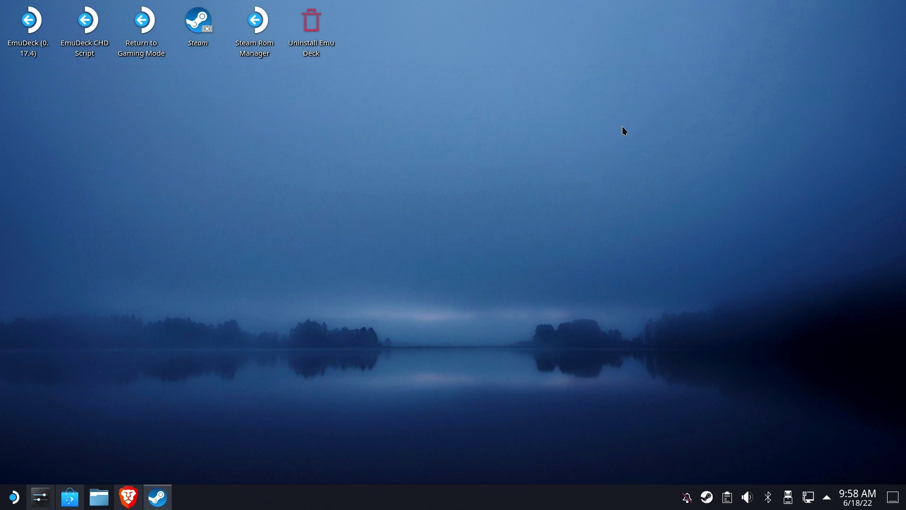